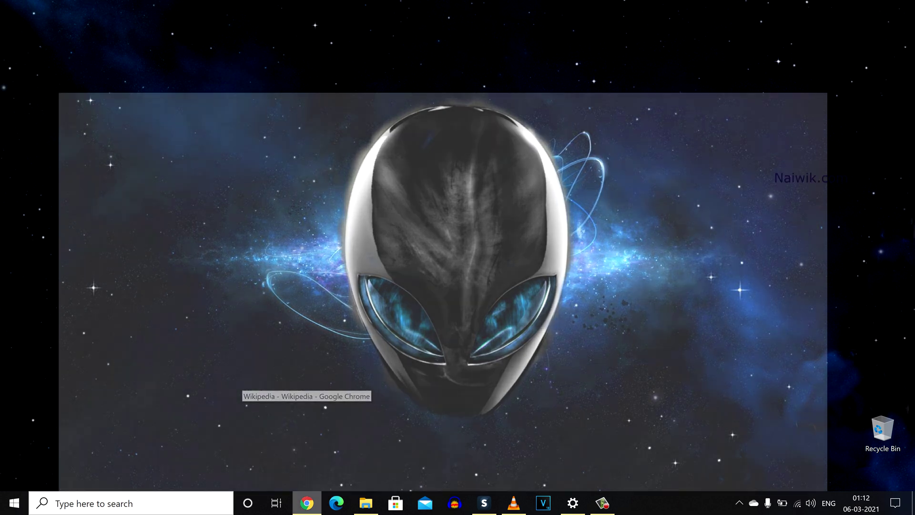
- Restore the Wikipedia article window in Chrome from its taskbar thumbnail
{"action": "left_click", "coordinate": [307, 430]}
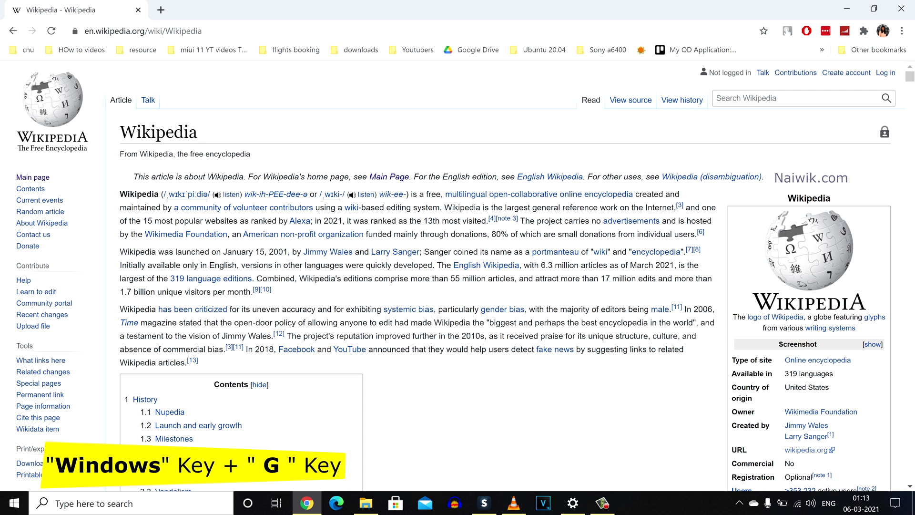
- Bring up the Game Bar overlay with its Capture widget over Wikipedia
{"action": "key", "text": "super+g"}
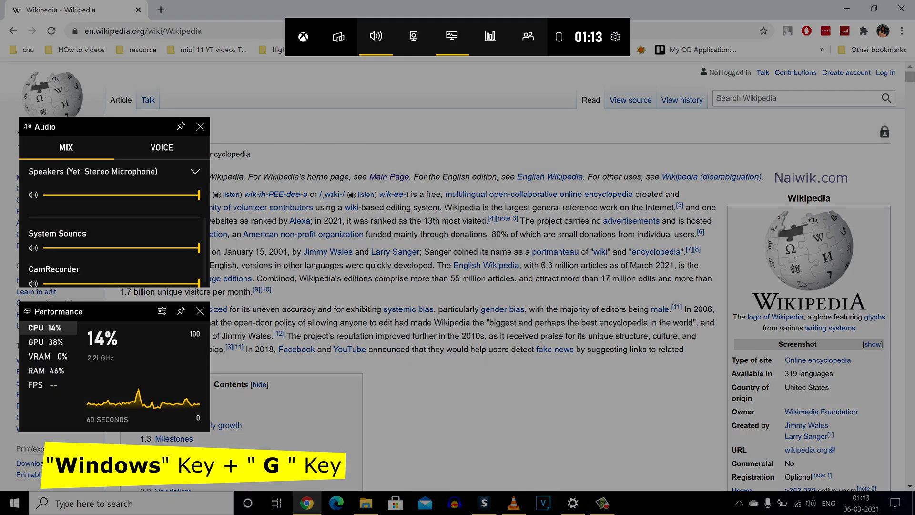
{"action": "left_click", "coordinate": [413, 36]}
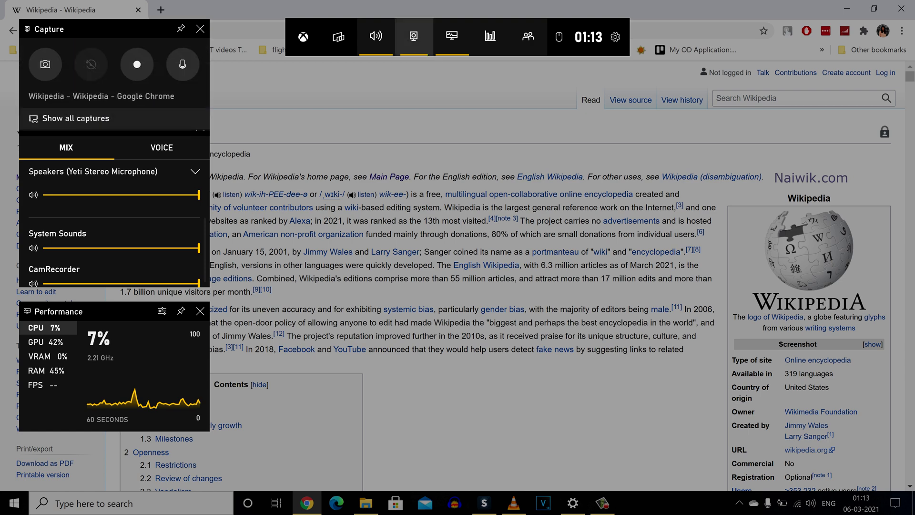
{"action": "left_click", "coordinate": [413, 36]}
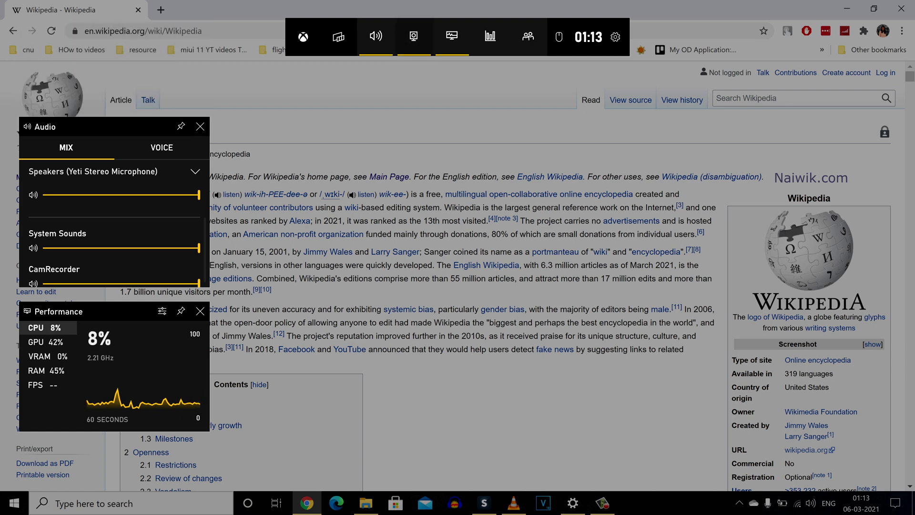
{"action": "left_click", "coordinate": [413, 35]}
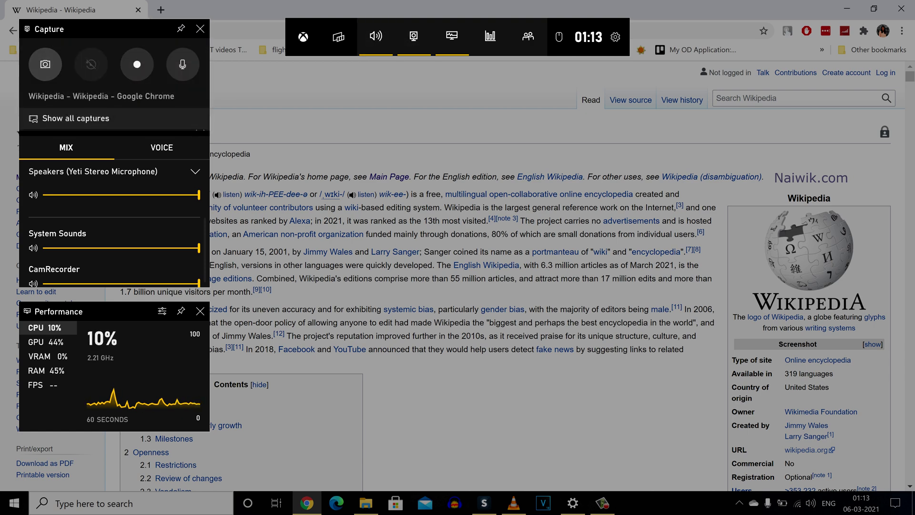
- Save a screenshot of the Chrome window, then toggle the microphone off and on
{"action": "left_click", "coordinate": [45, 63]}
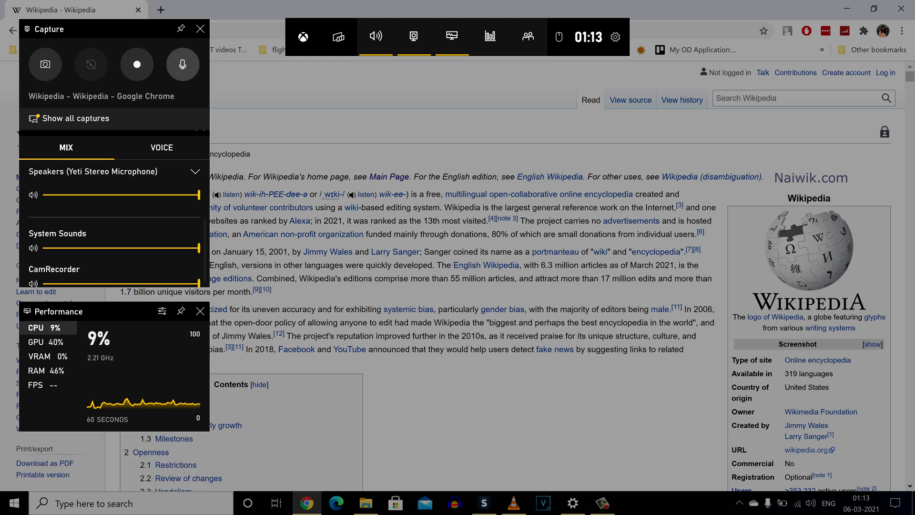
{"action": "left_click", "coordinate": [183, 63]}
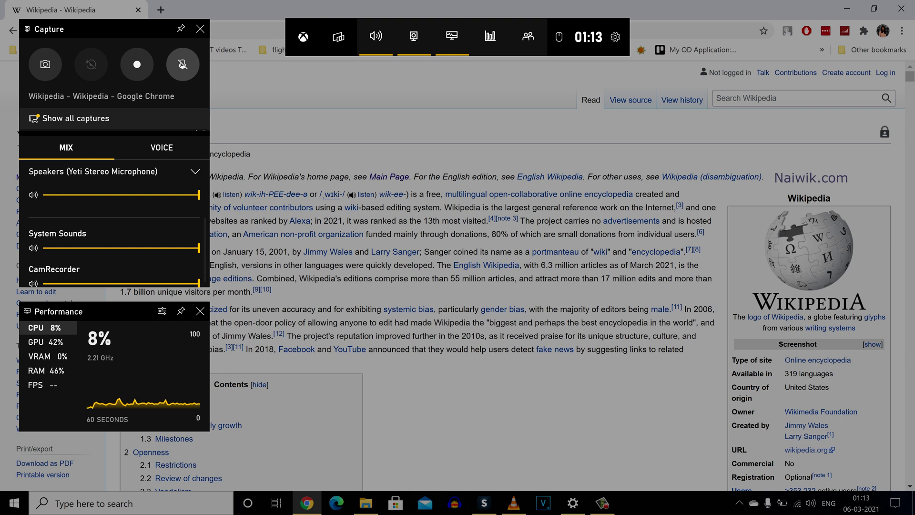
{"action": "left_click", "coordinate": [183, 64]}
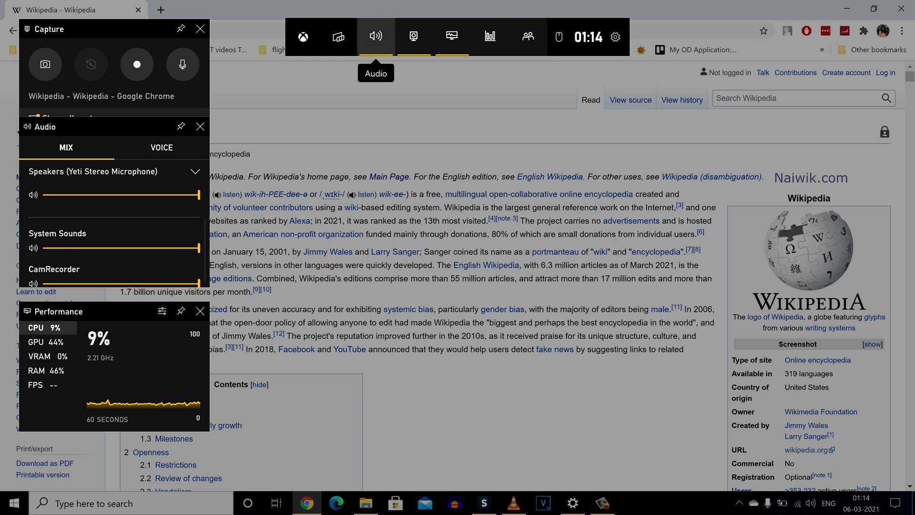
{"action": "left_click", "coordinate": [377, 35]}
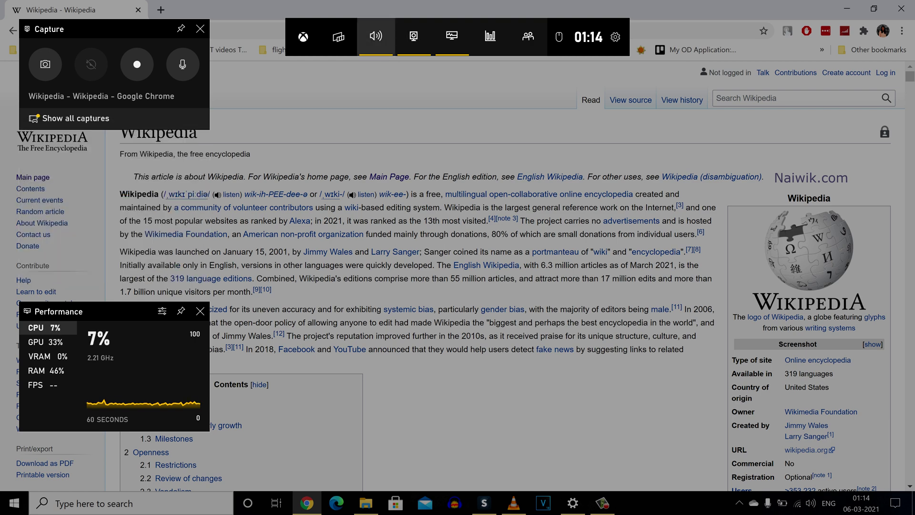
{"action": "left_click", "coordinate": [377, 36]}
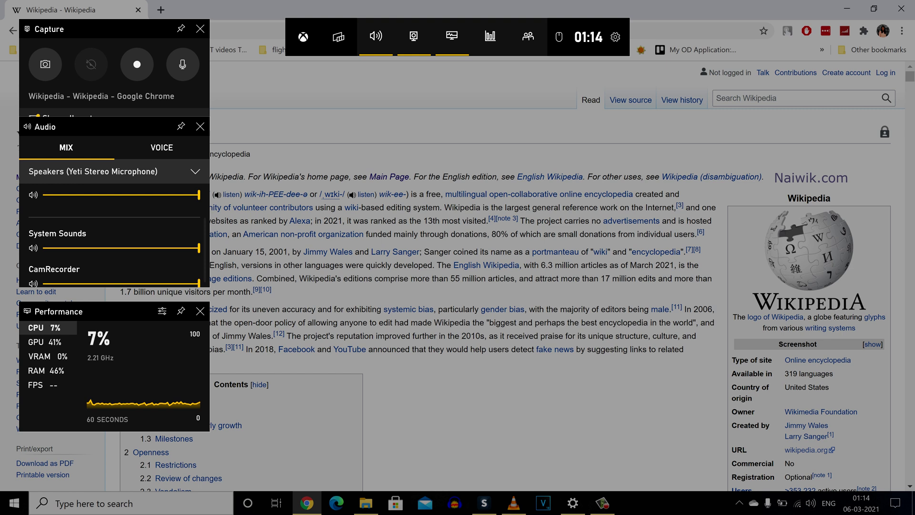
{"action": "left_click", "coordinate": [162, 147]}
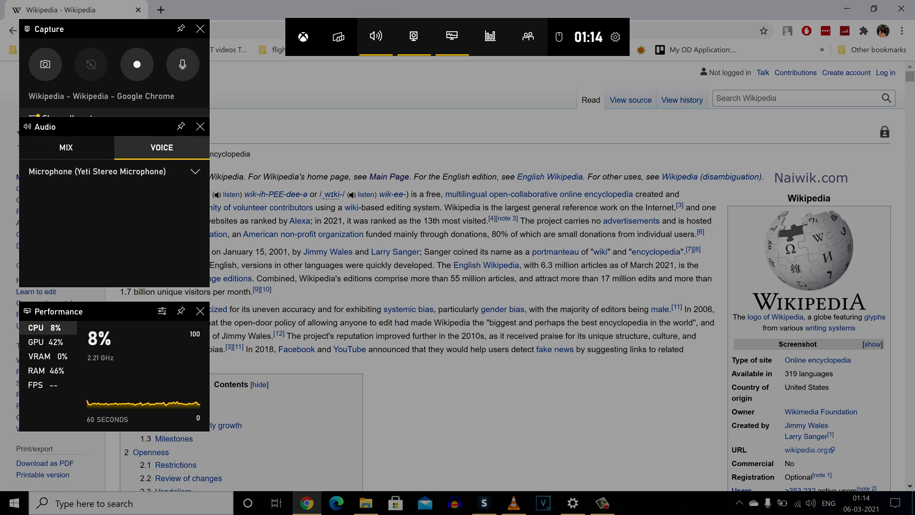
{"action": "left_click", "coordinate": [195, 172]}
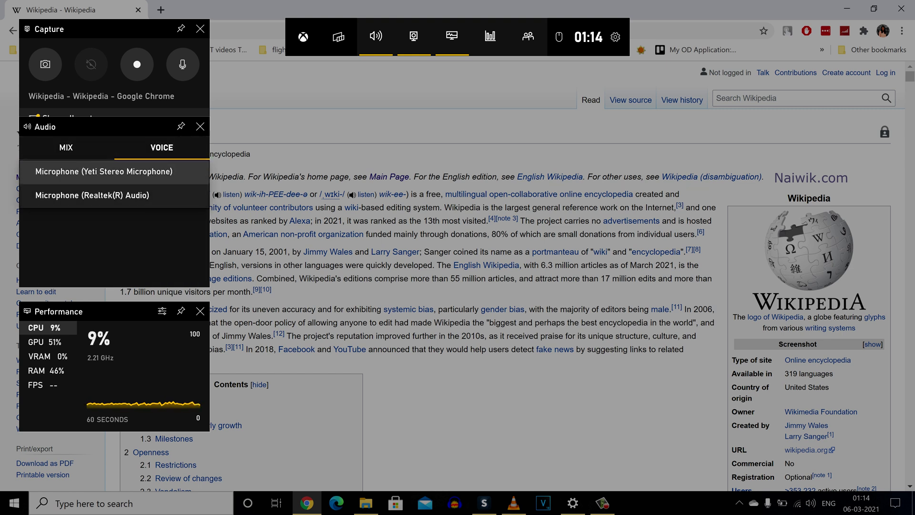
{"action": "left_click", "coordinate": [66, 147]}
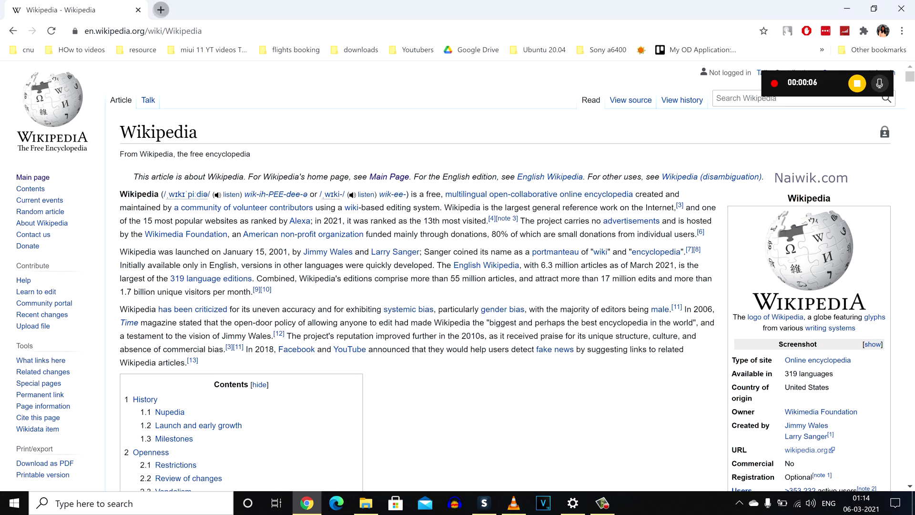
- Open a new Chrome tab during the recording, then stop the clip
{"action": "left_click", "coordinate": [161, 9]}
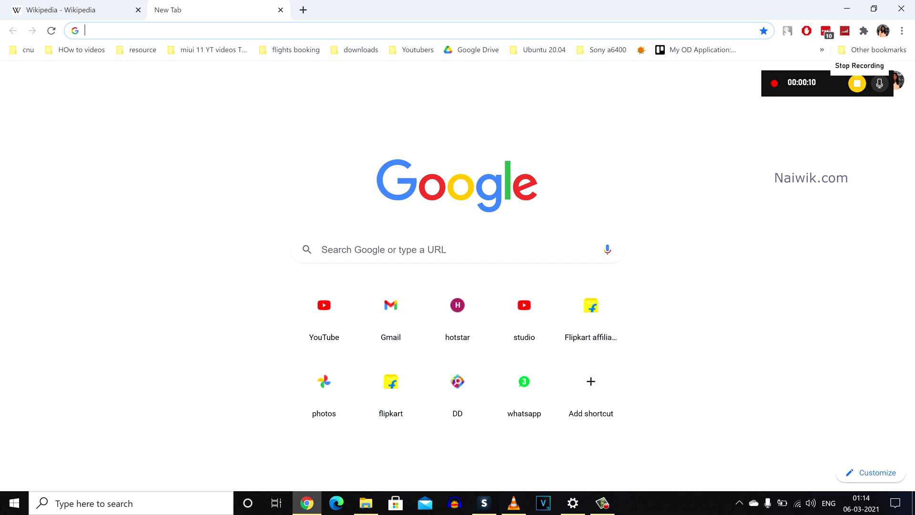
{"action": "left_click", "coordinate": [858, 83]}
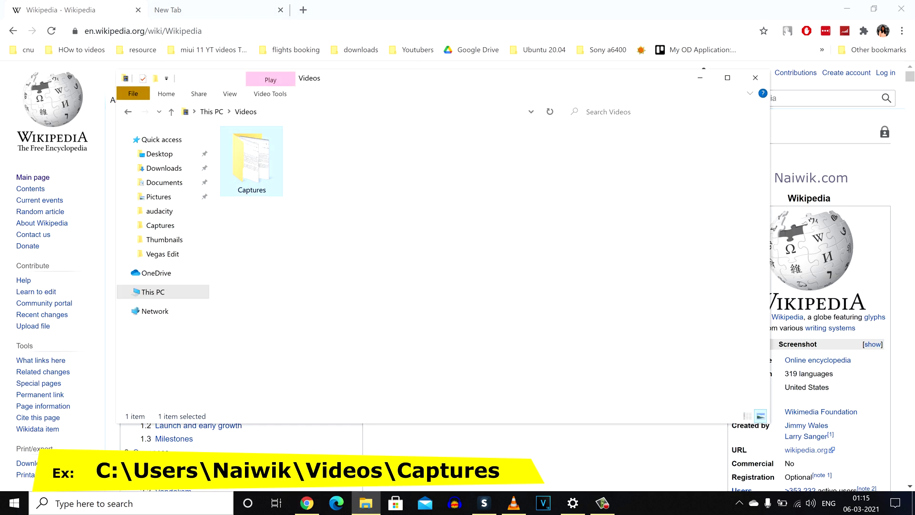
- Open the Videos\Captures folder of saved clips, then bring Game Bar back up
{"action": "key", "text": "Return"}
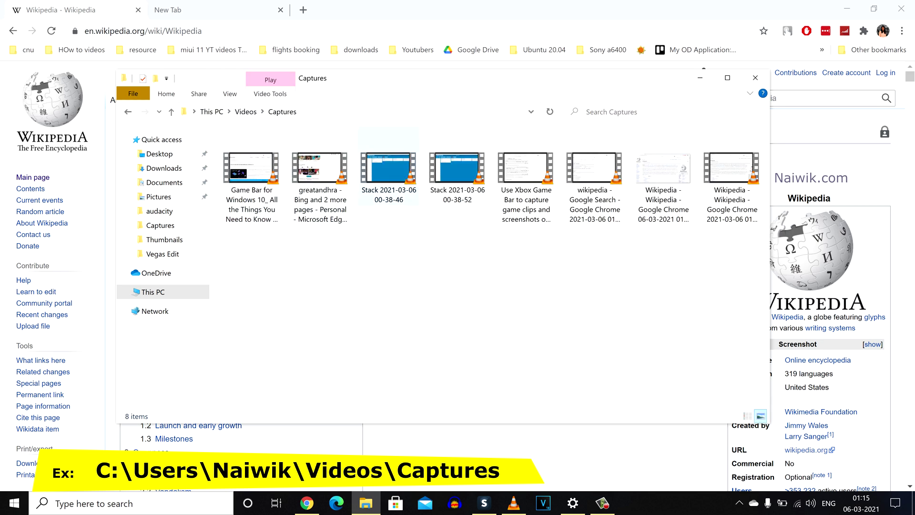
{"action": "key", "text": "super+g"}
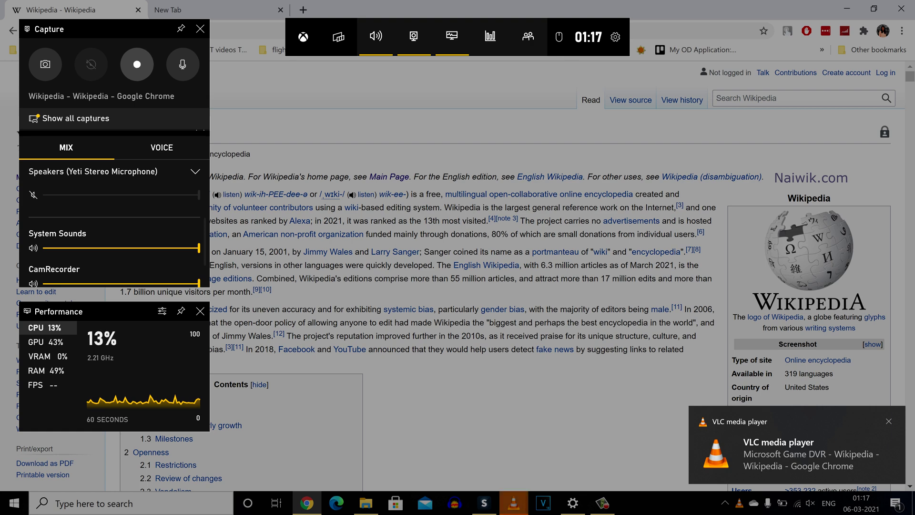
- Record a clip with Win+Alt+R while switching windows, then stop it
{"action": "key", "text": "super+alt+r"}
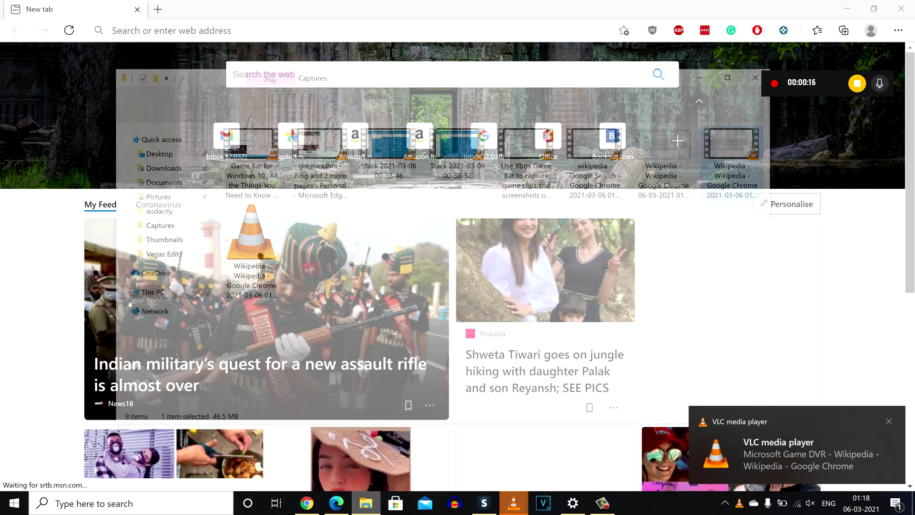
{"action": "key", "text": "super+alt+r"}
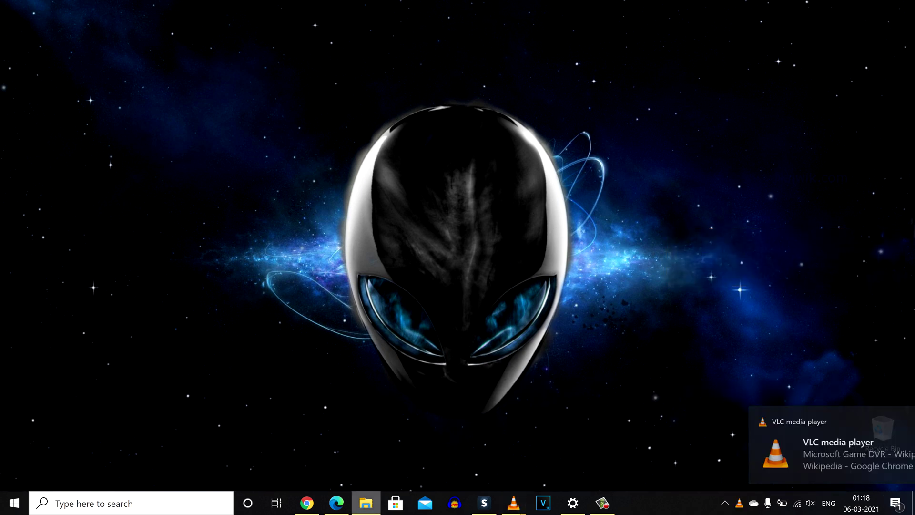
- Play the newest Wikipedia clip from Captures in VLC, then return to the desktop
{"action": "left_click", "coordinate": [366, 503]}
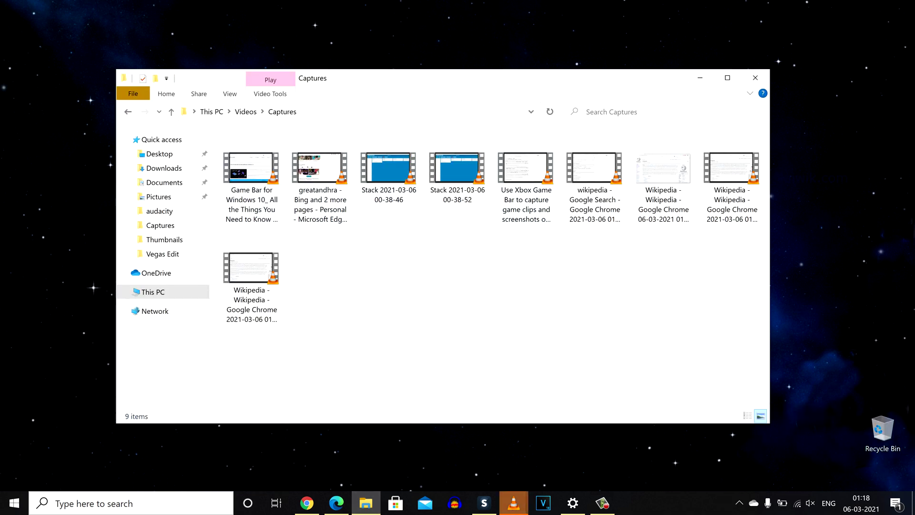
{"action": "left_click", "coordinate": [251, 286]}
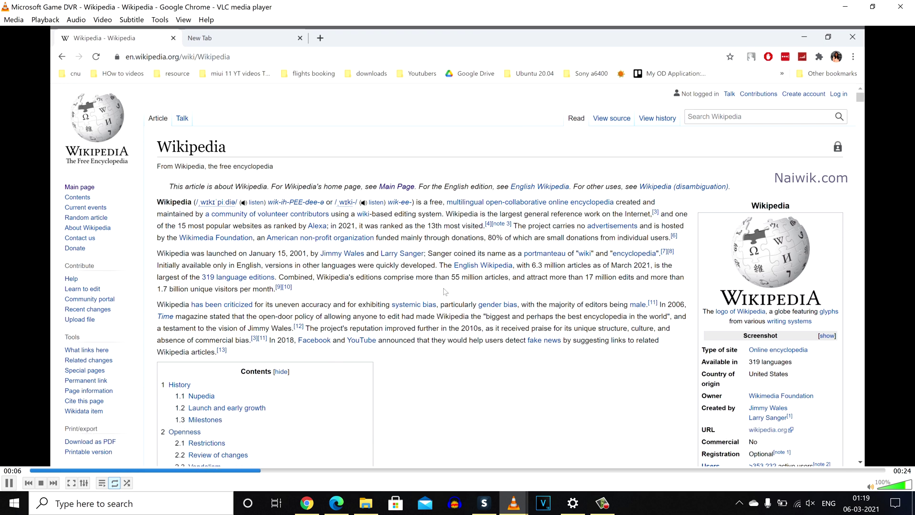
{"action": "key", "text": "super+d"}
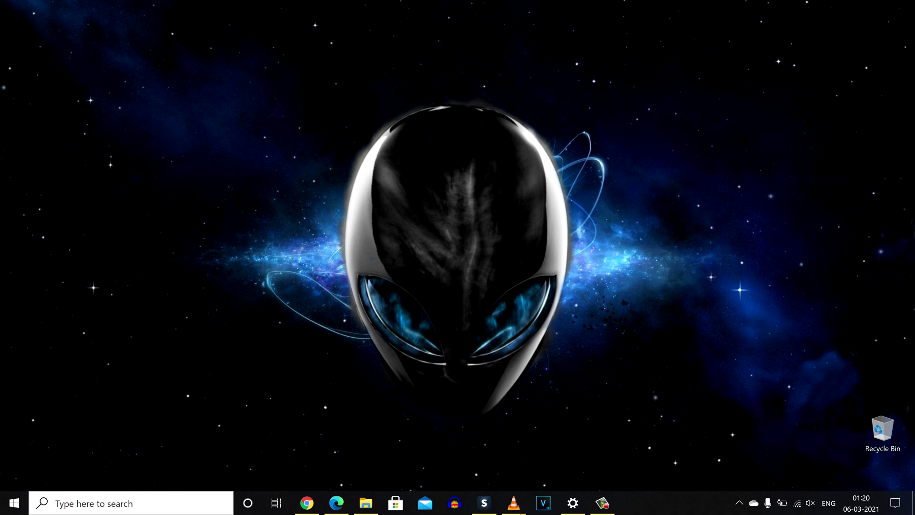
- Open Game Bar on the desktop, screenshot it with Win+Alt+PrtScn, then try Win+Alt+R recording
{"action": "key", "text": "super+g"}
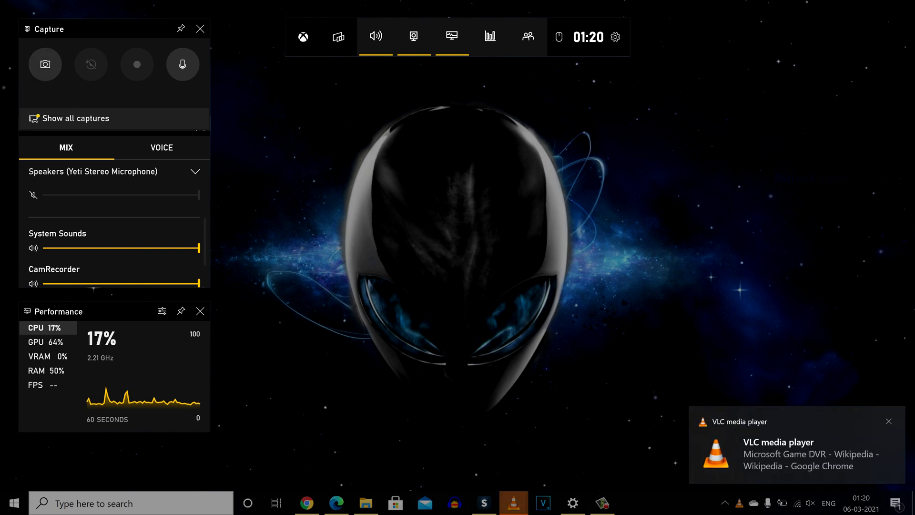
{"action": "key", "text": "super+alt+Print"}
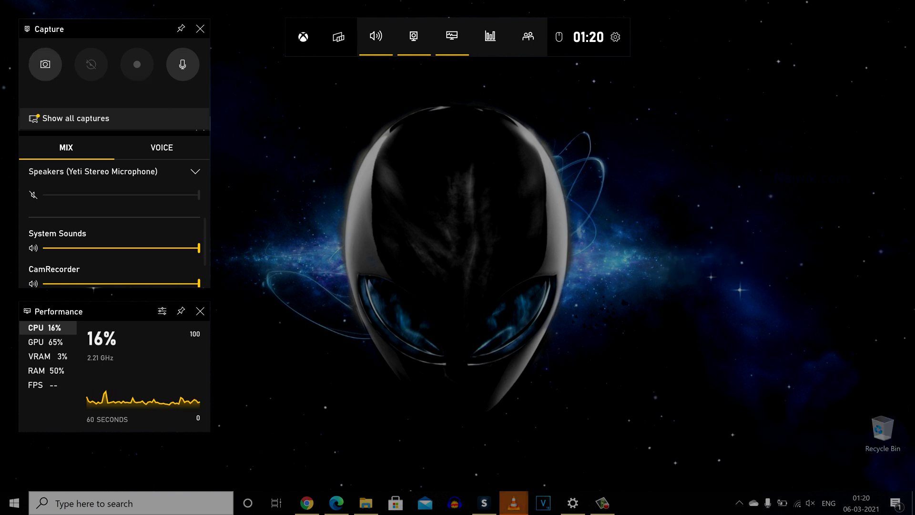
{"action": "key", "text": "super+alt+r"}
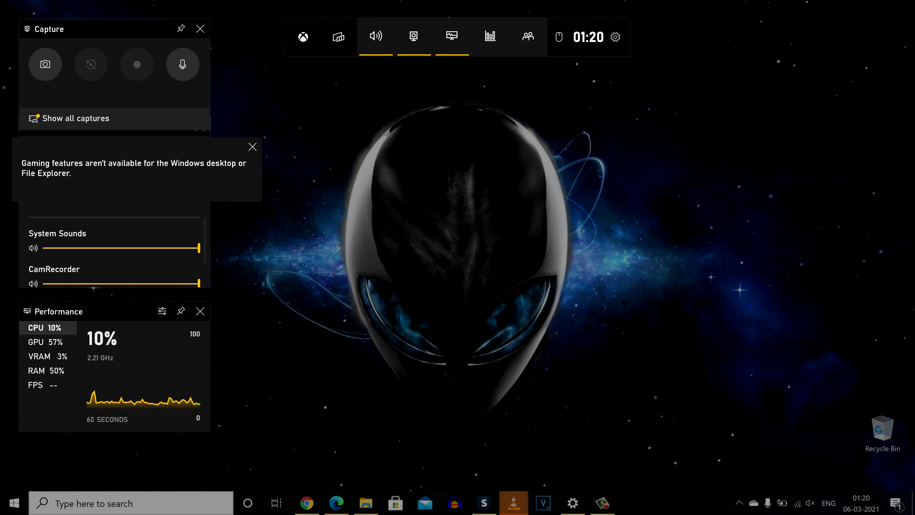